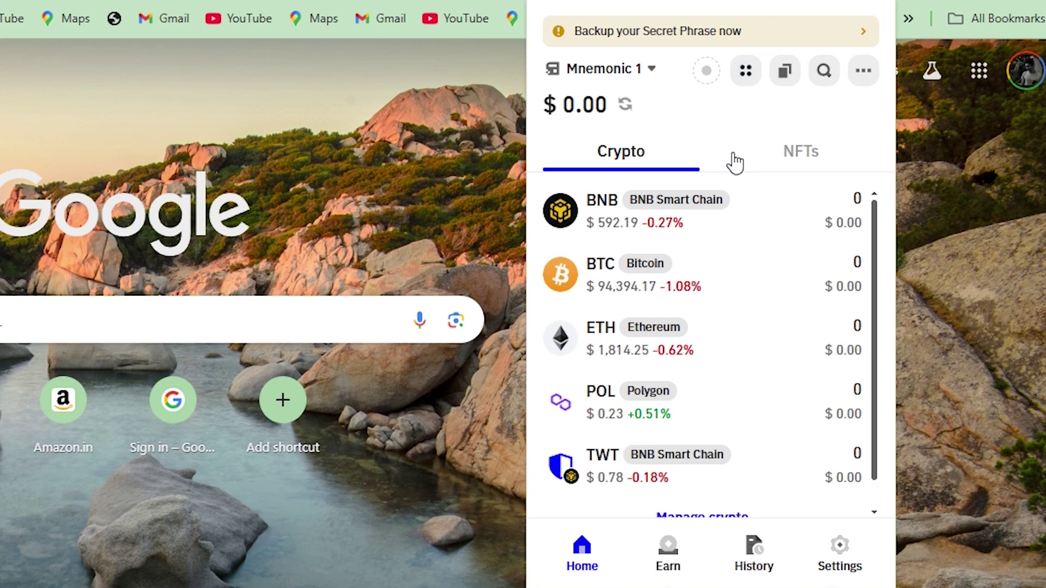
scroll(735, 159, "up", 3)
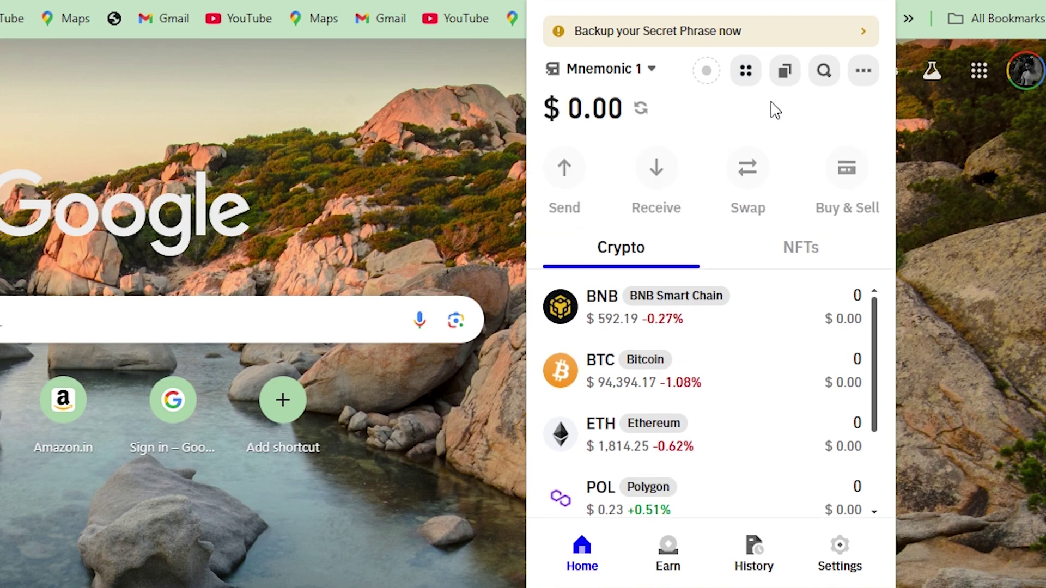
Step: Search the coin list for 'xrp' and enable XRP on its native network
left_click(823, 72)
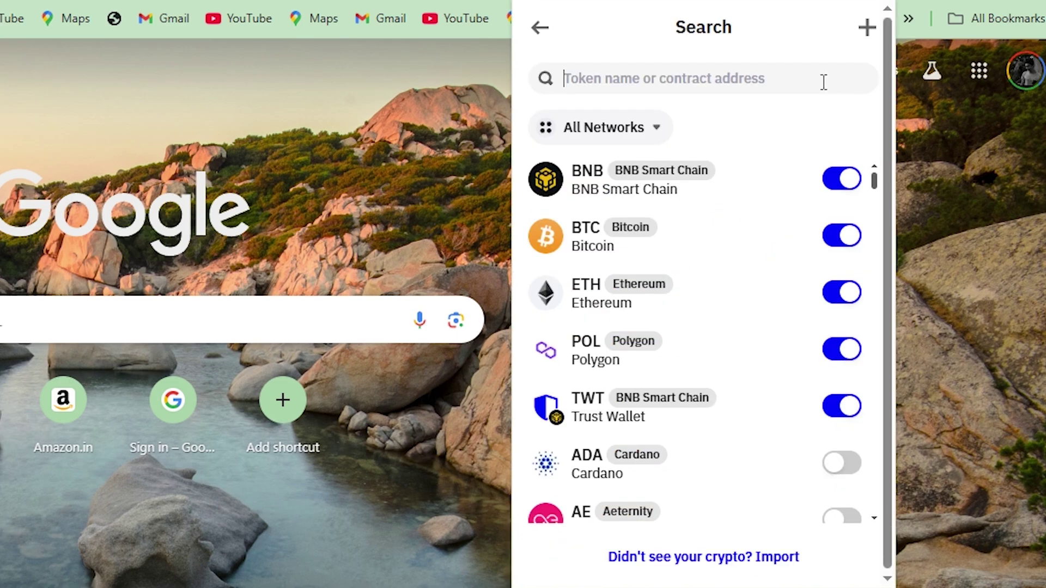
type("xrp")
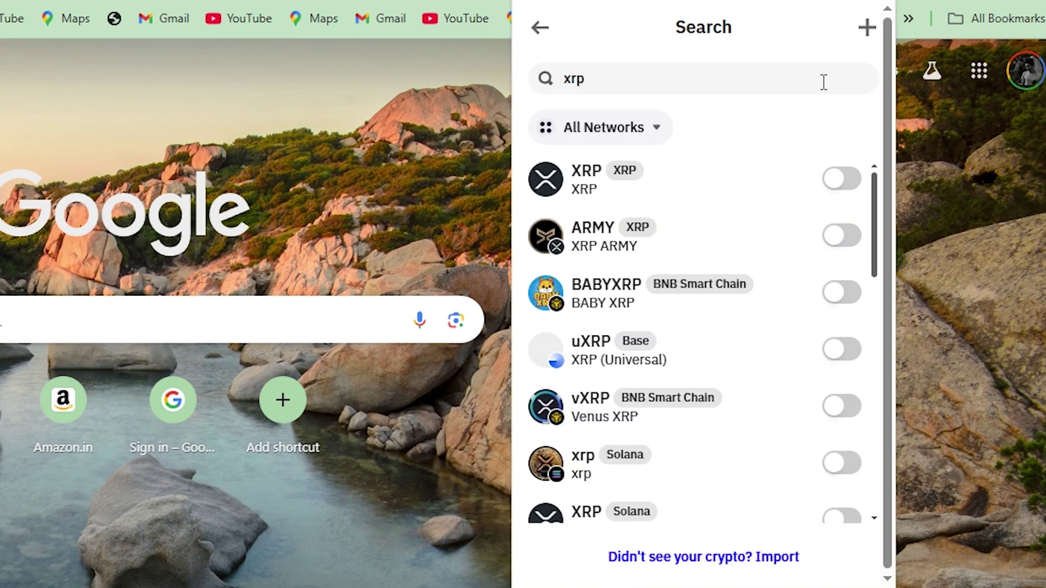
left_click(843, 180)
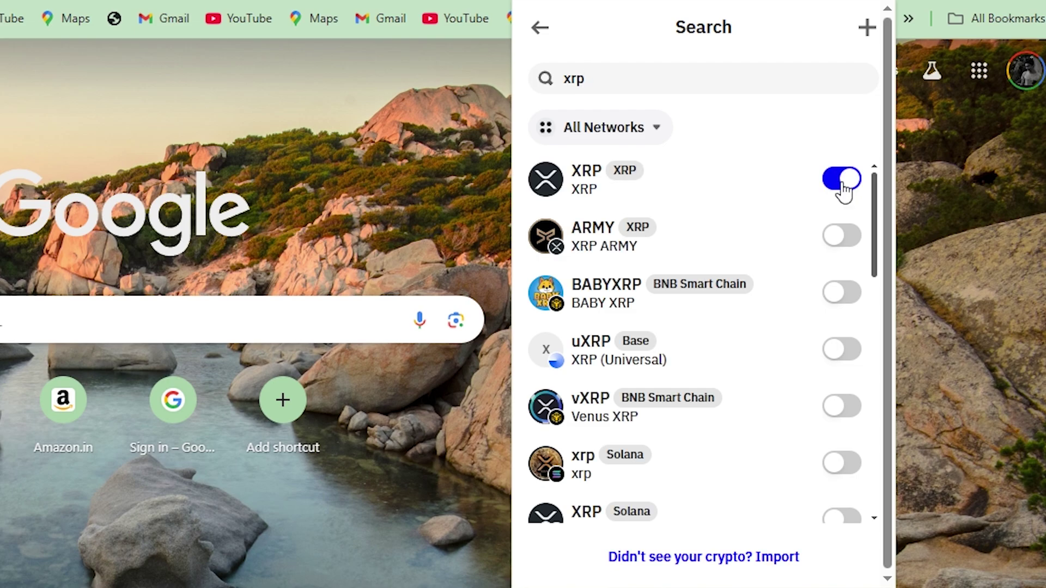
Step: Open the XRP coin page and launch its Buy page in a new tab
left_click(584, 184)
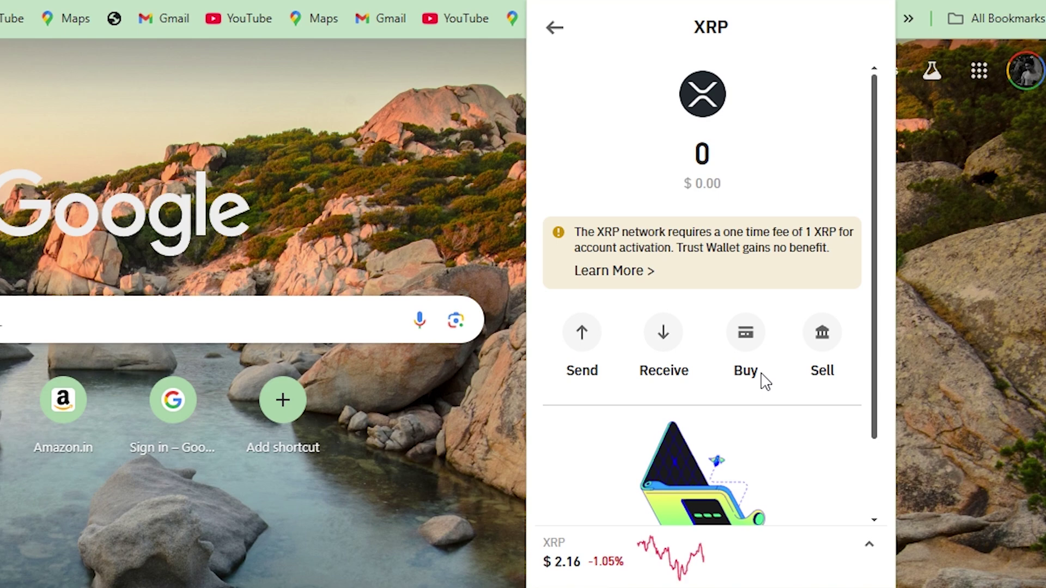
left_click(748, 335)
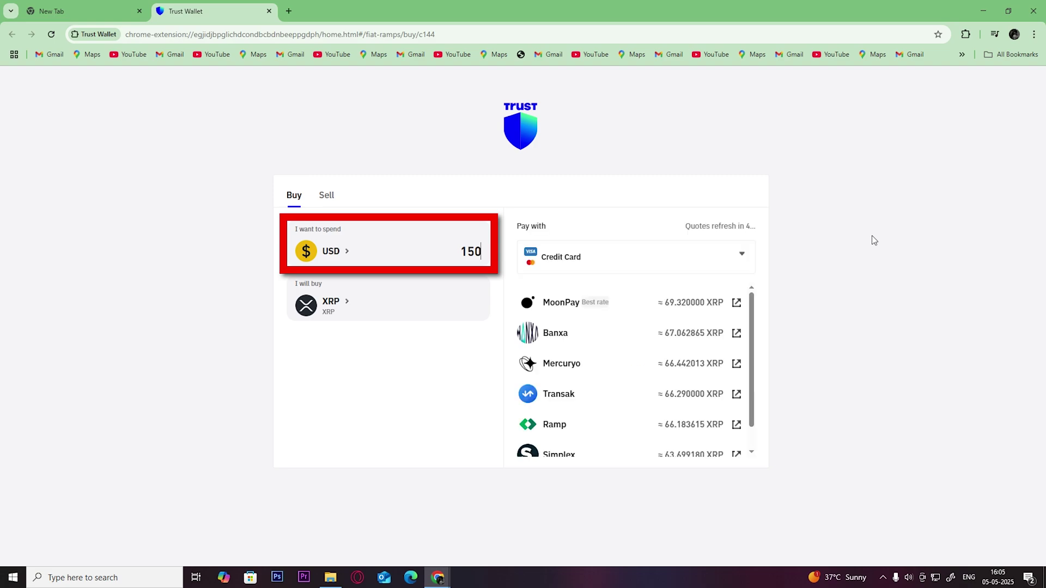
Step: Change the spend amount from 150 to 5 USD and choose the Transak quote
key("BackSpace")
key("BackSpace")
key("BackSpace")
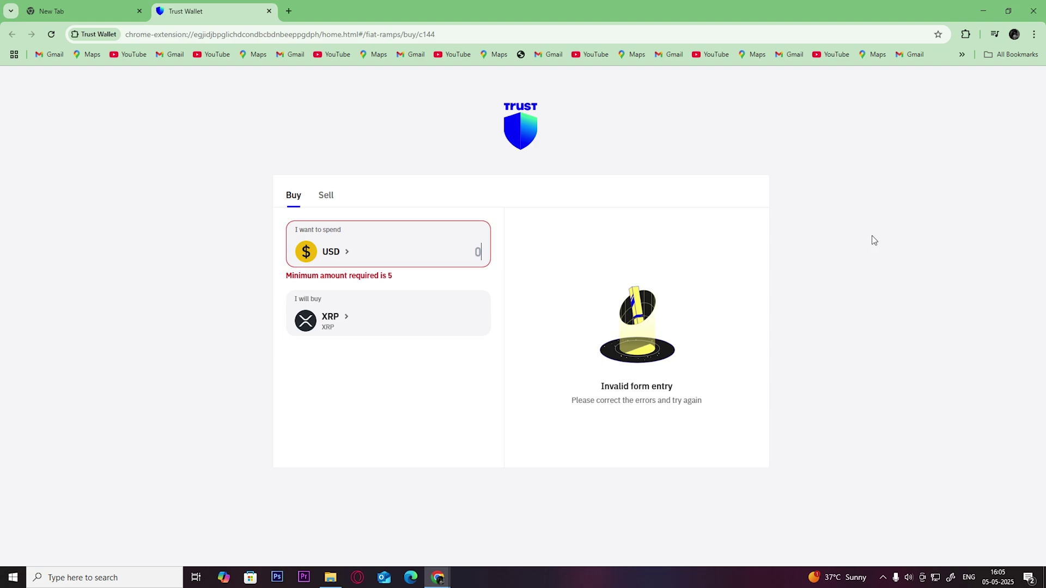
type("5")
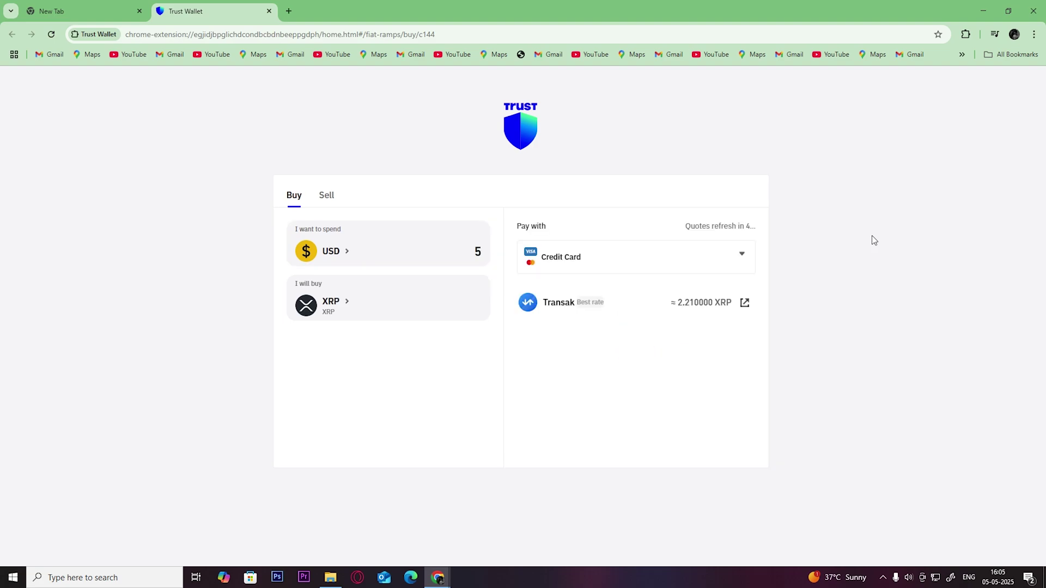
left_click(745, 304)
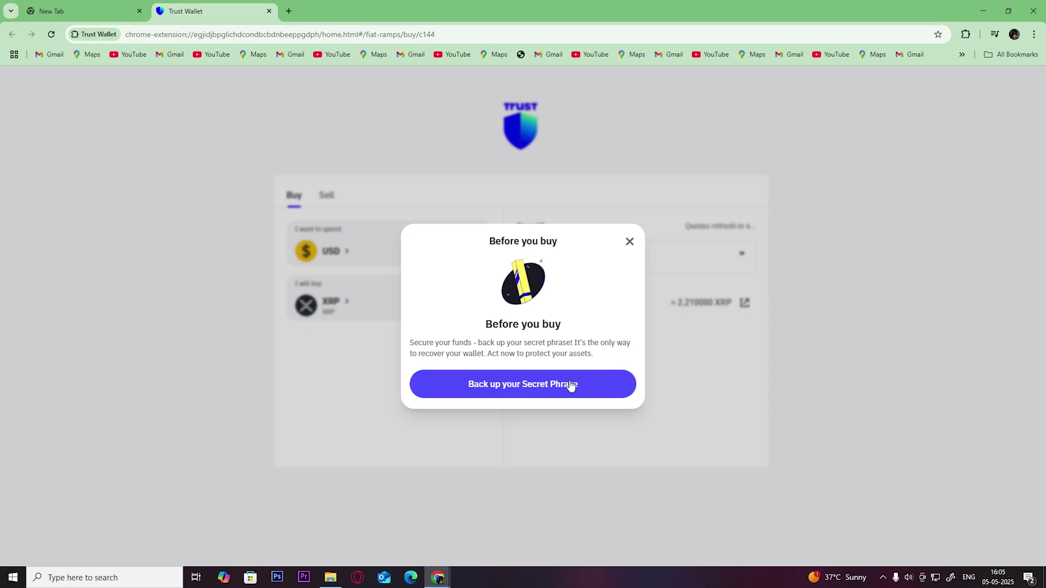
Step: Start the secret-phrase backup and reveal the phrase words
left_click(546, 391)
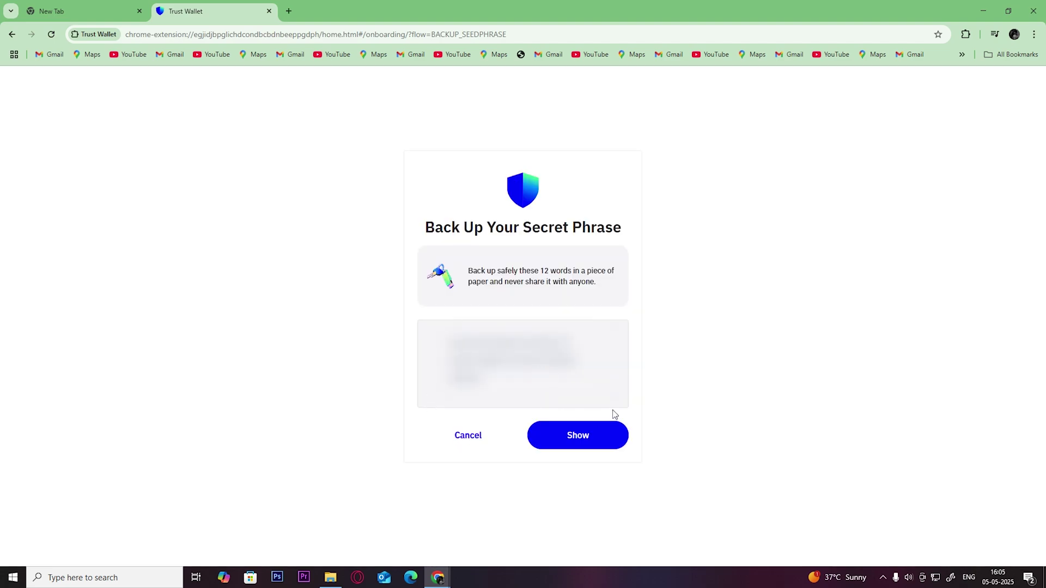
left_click(576, 439)
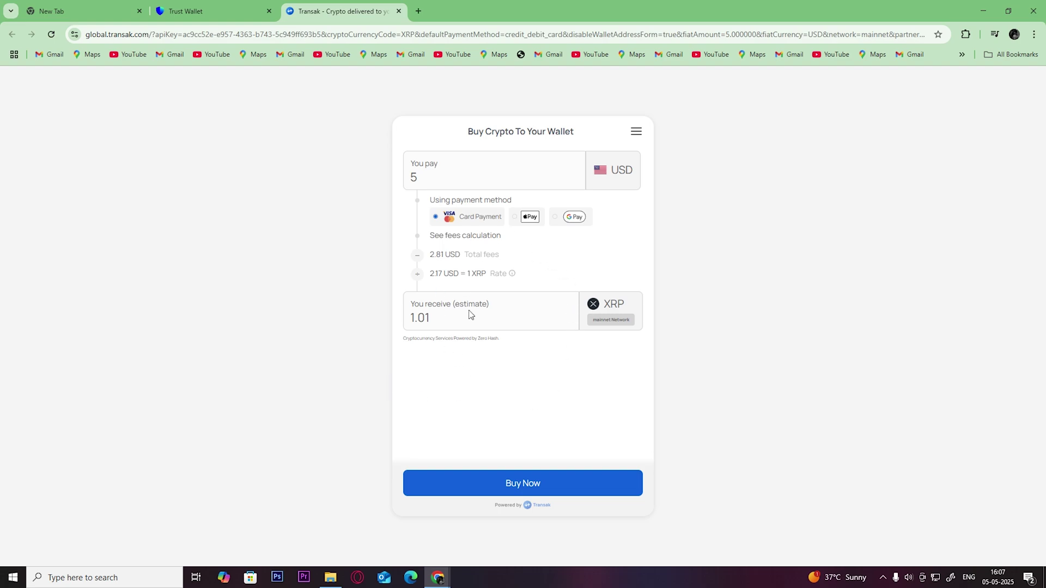
left_click(523, 218)
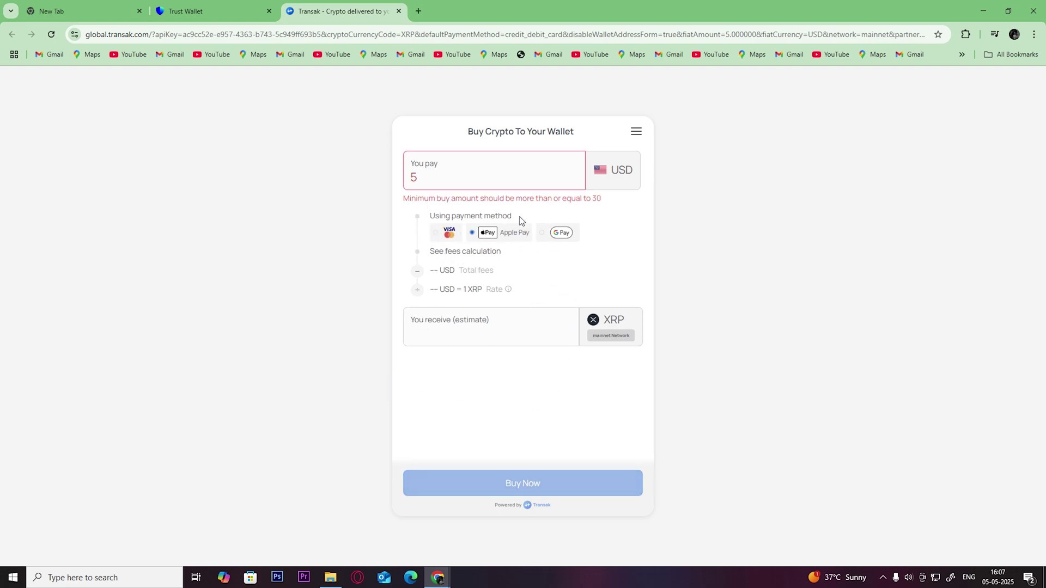
left_click(544, 237)
left_click(436, 233)
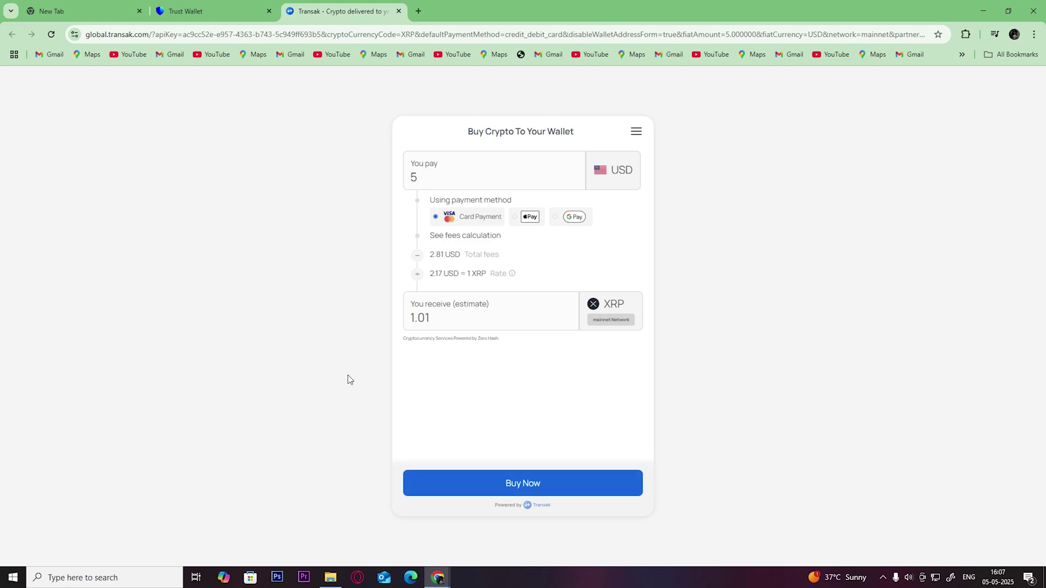
Step: Buy 5 USD of XRP and sign in with the saved autofill email
left_click(501, 491)
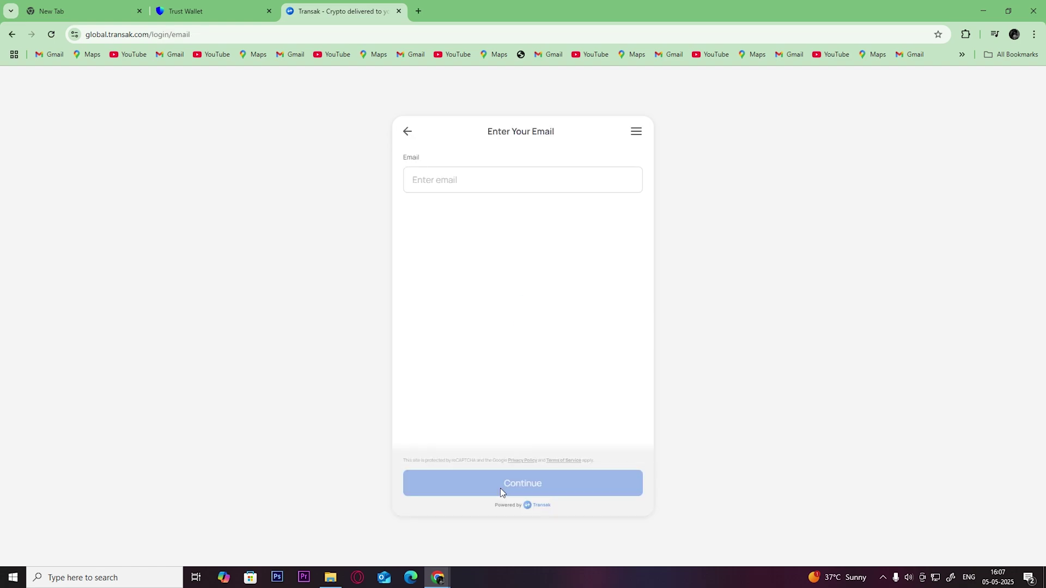
left_click(462, 179)
left_click(509, 210)
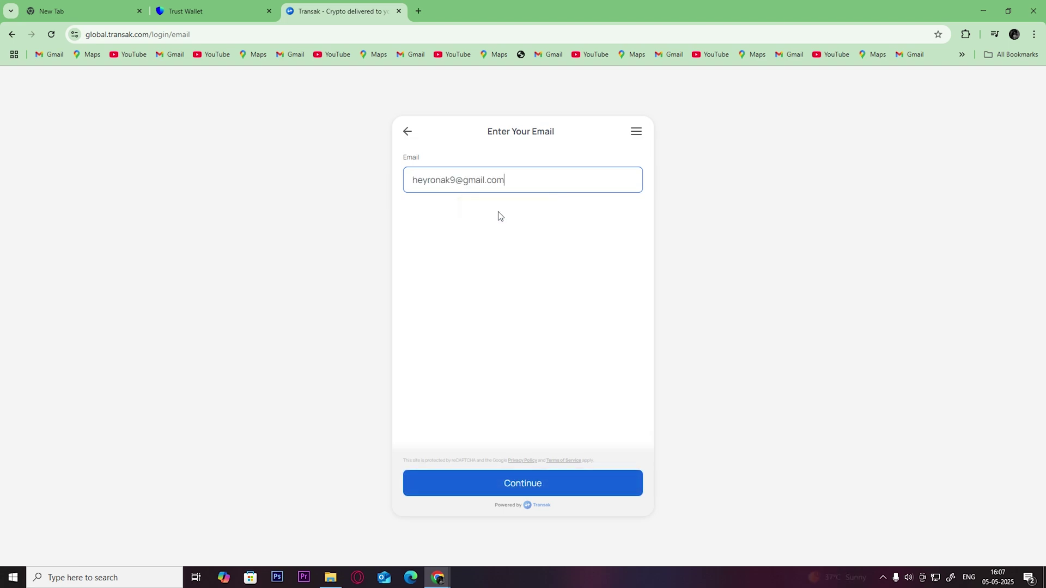
left_click(527, 490)
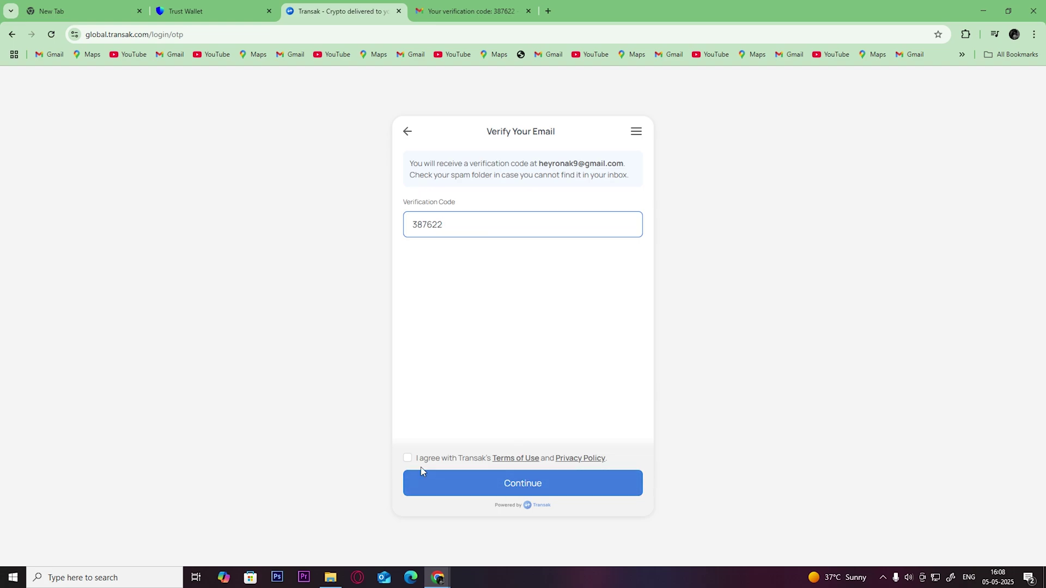
Step: Agree to Transak's Terms of Use and submit the email verification code
left_click(409, 459)
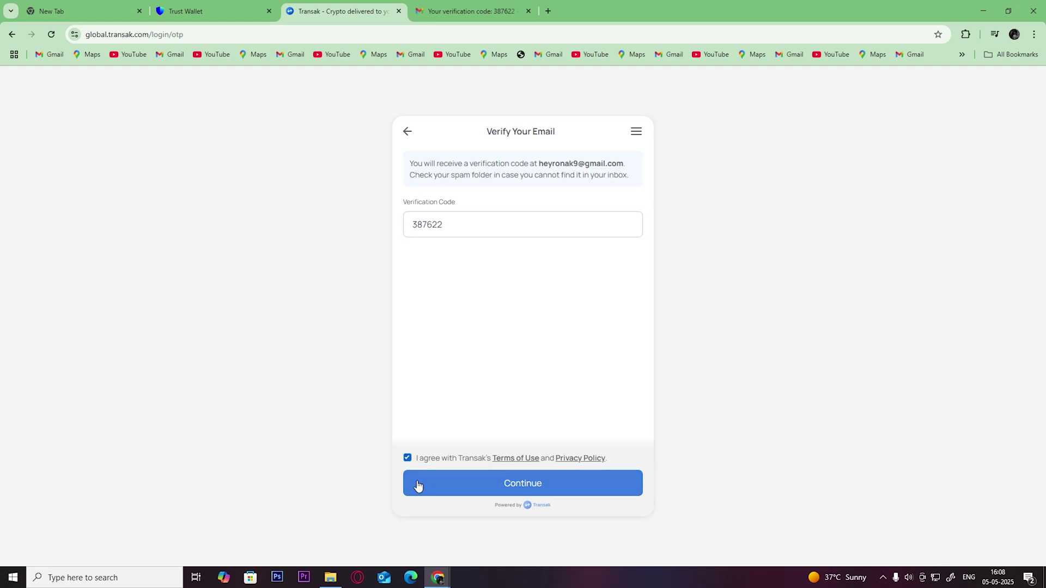
left_click(418, 486)
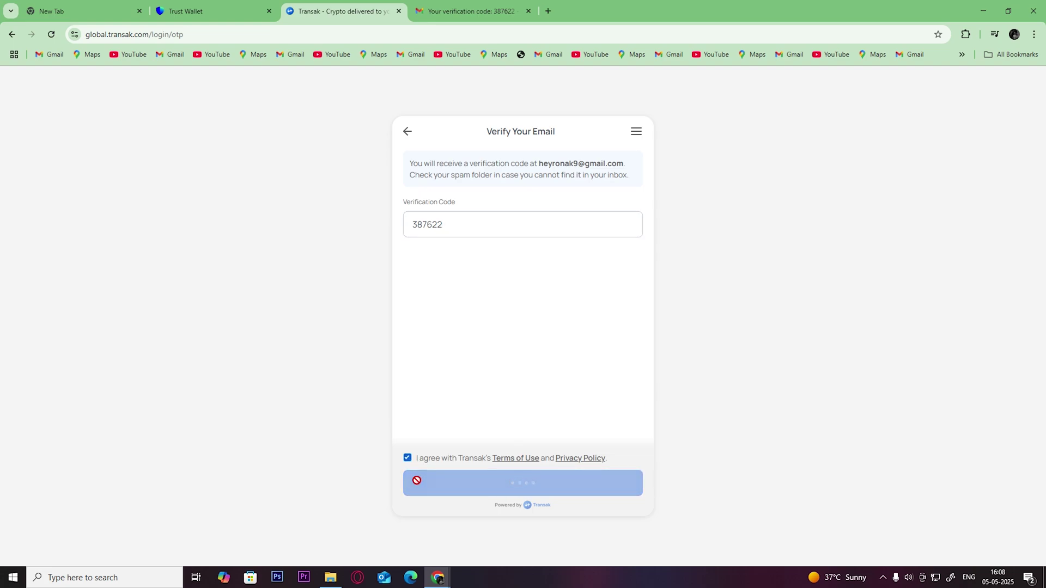